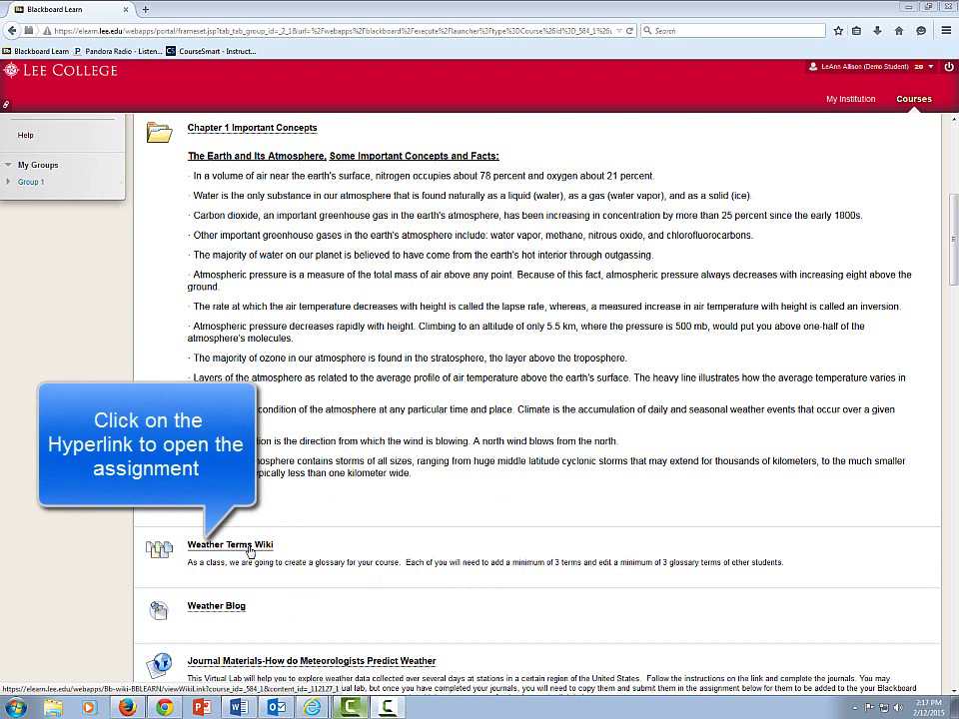
In the Weather Terms Wiki, add the paragraph "weather-current conditions of the atmosphere." below the Glossary-Chapter 1 text and submit the edit
click(248, 545)
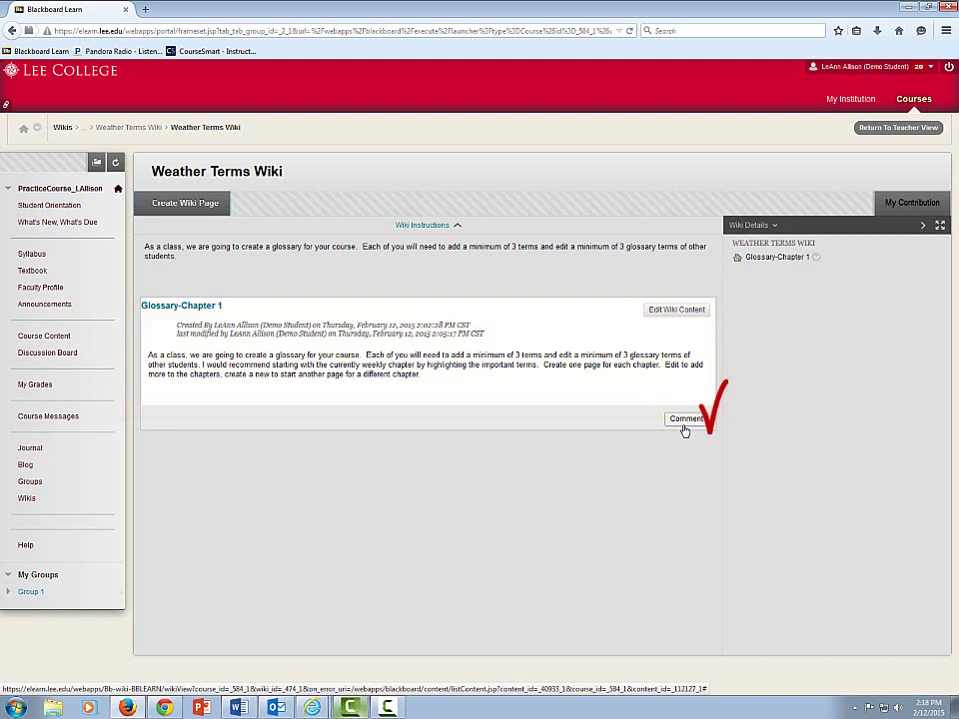
click(675, 312)
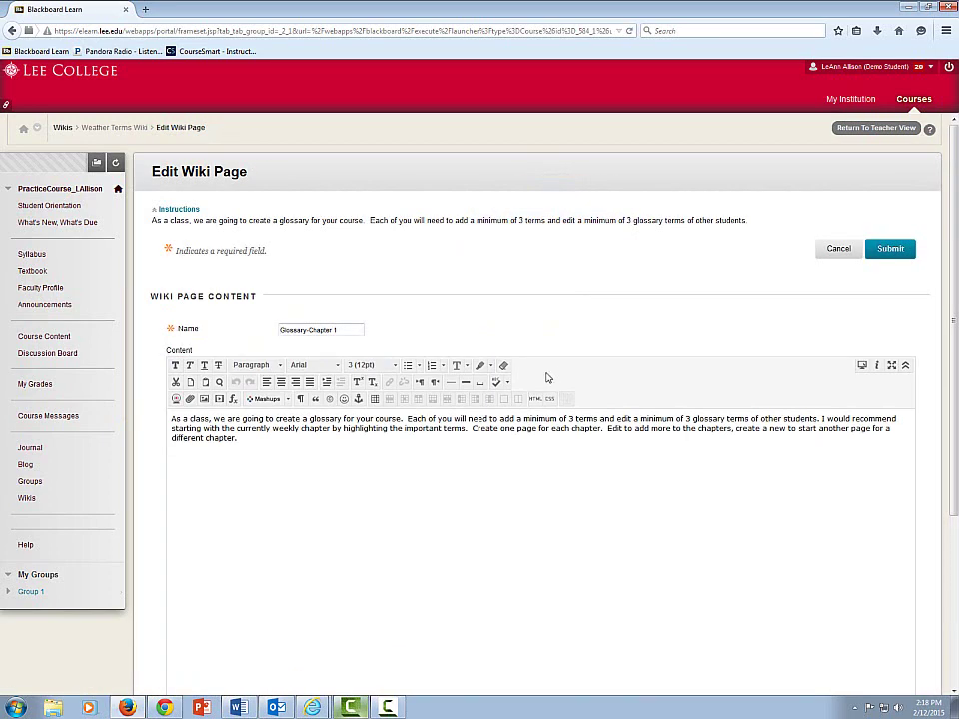
click(254, 439)
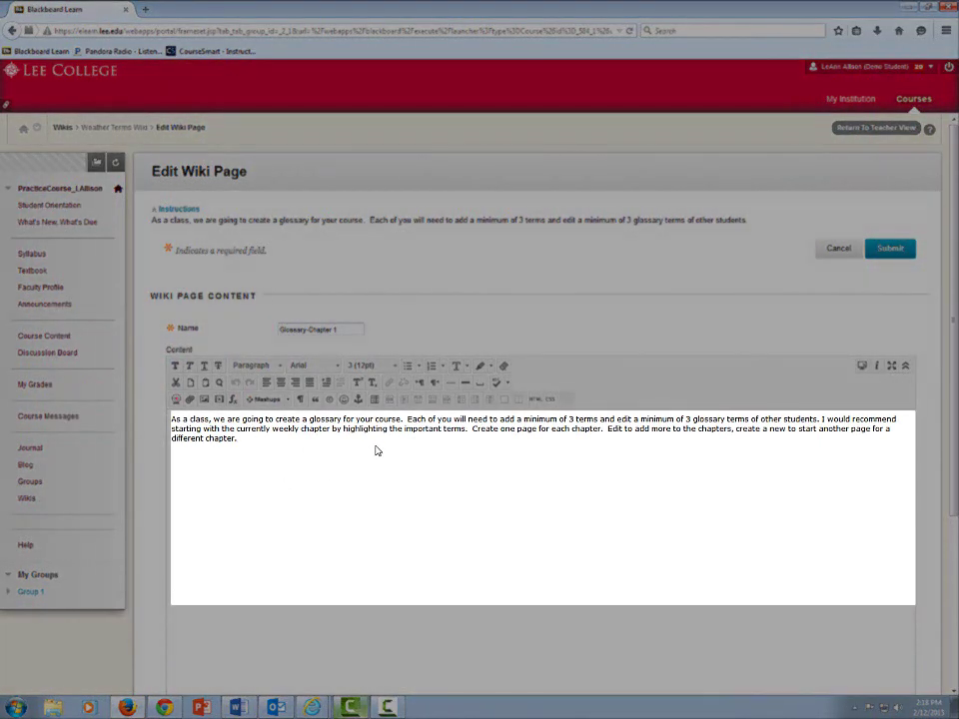
key(Return)
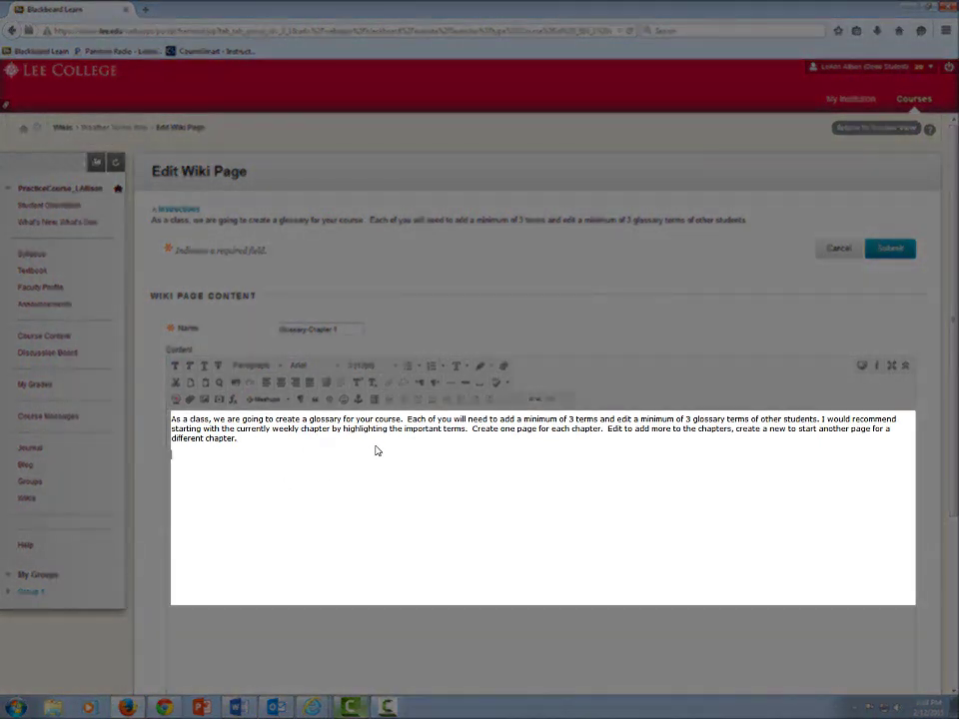
text(weather)
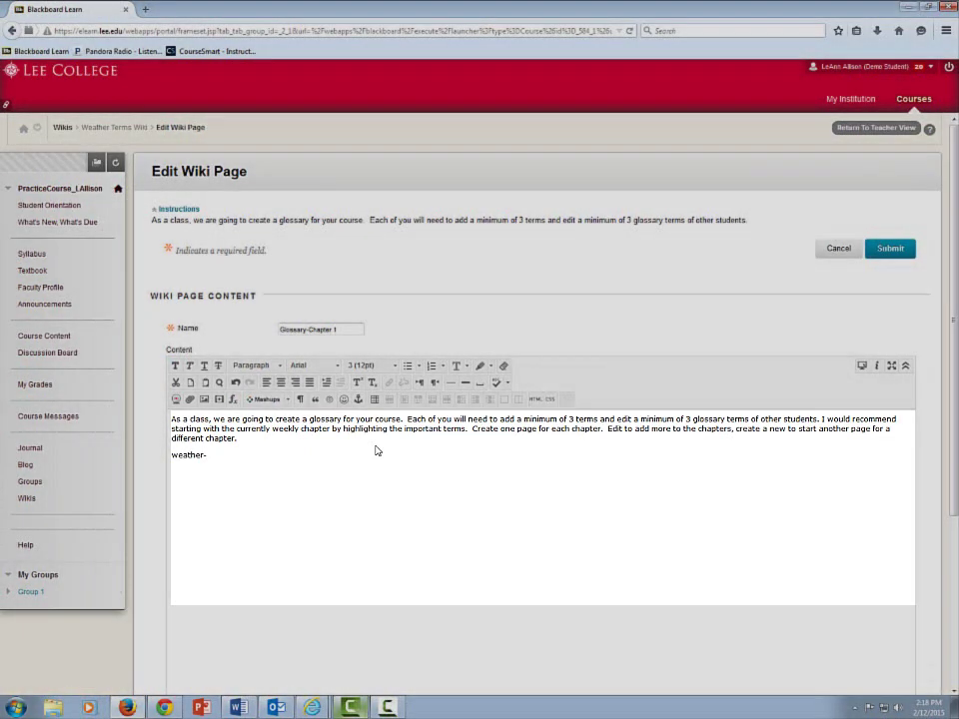
text(-co)
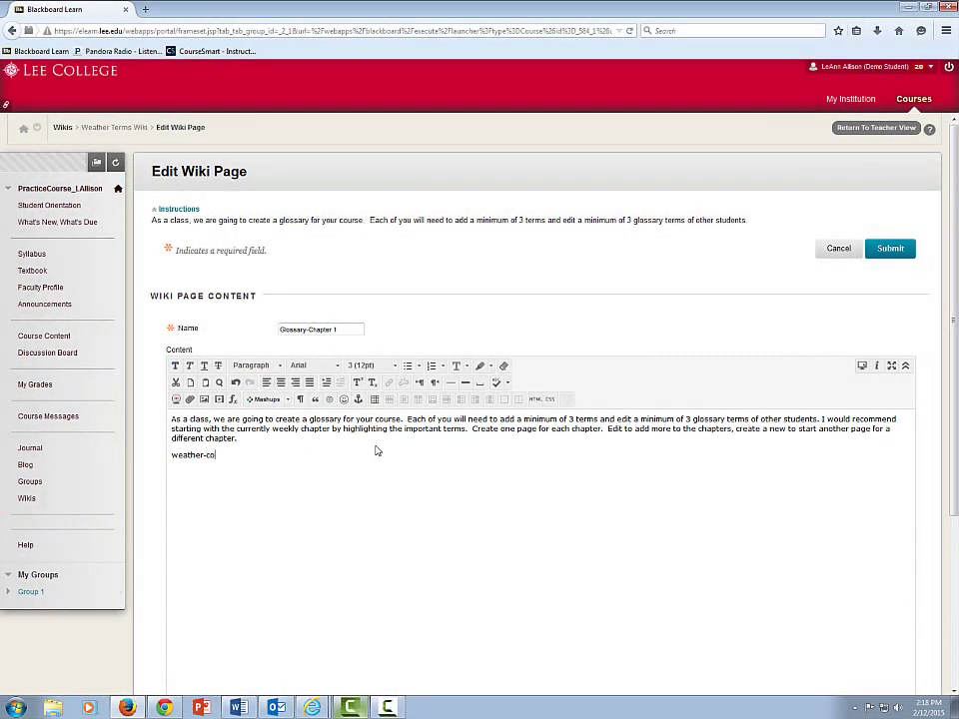
key(BackSpace)
text(urrent c)
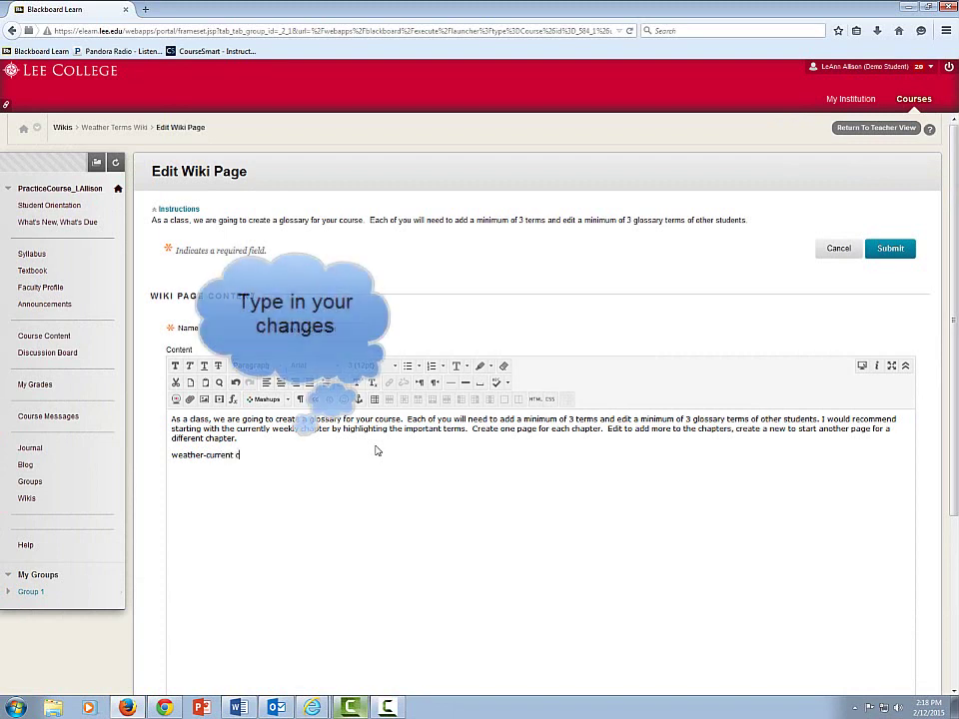
text(onditions )
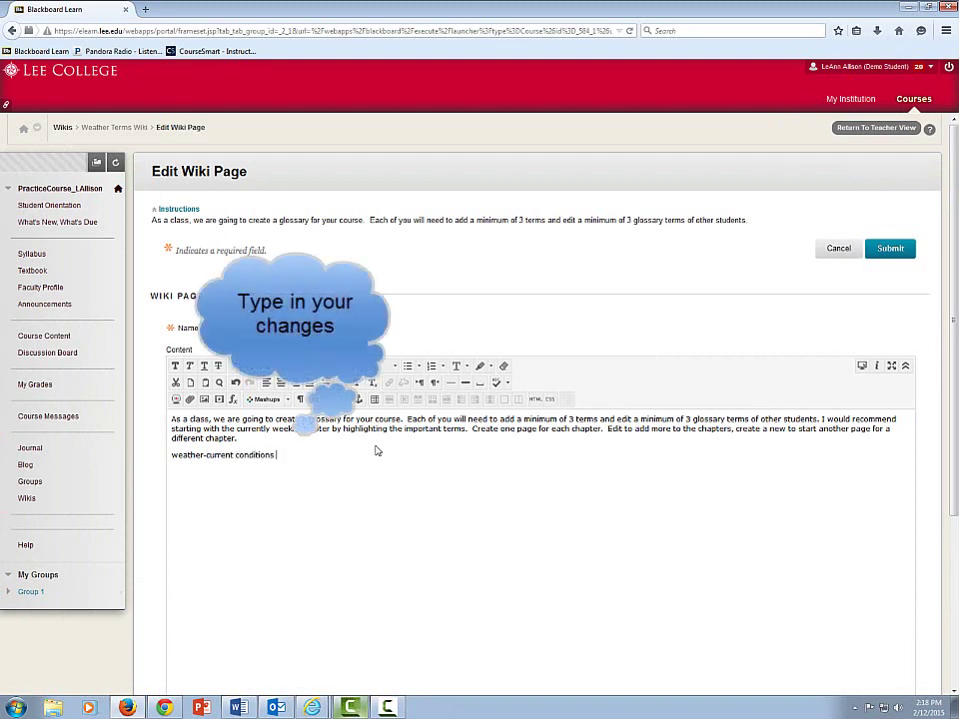
text(of the atmosp)
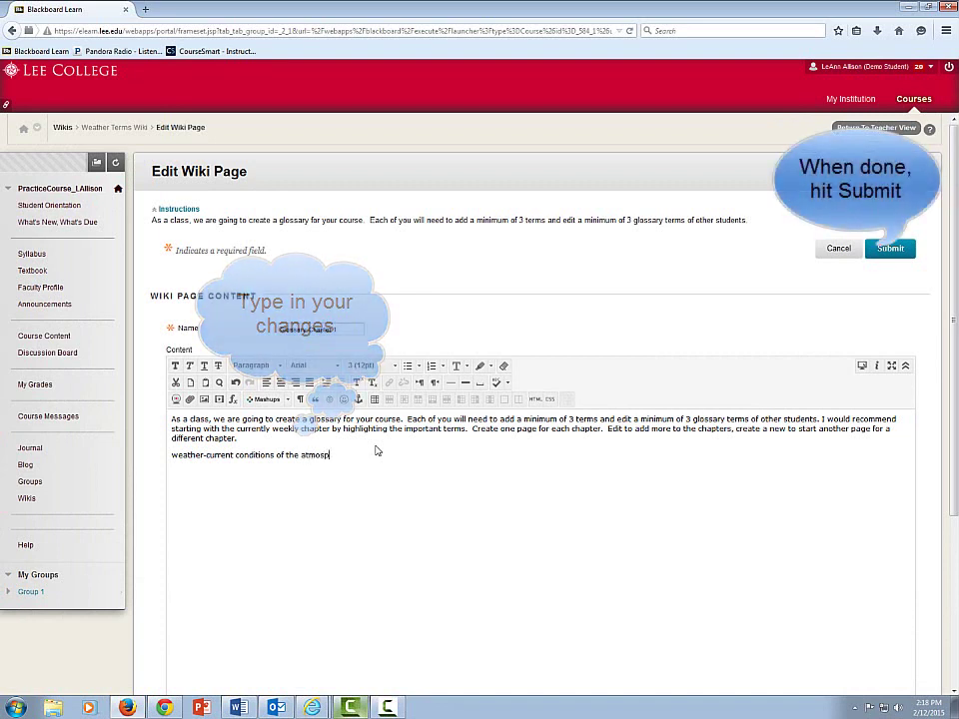
text(here.)
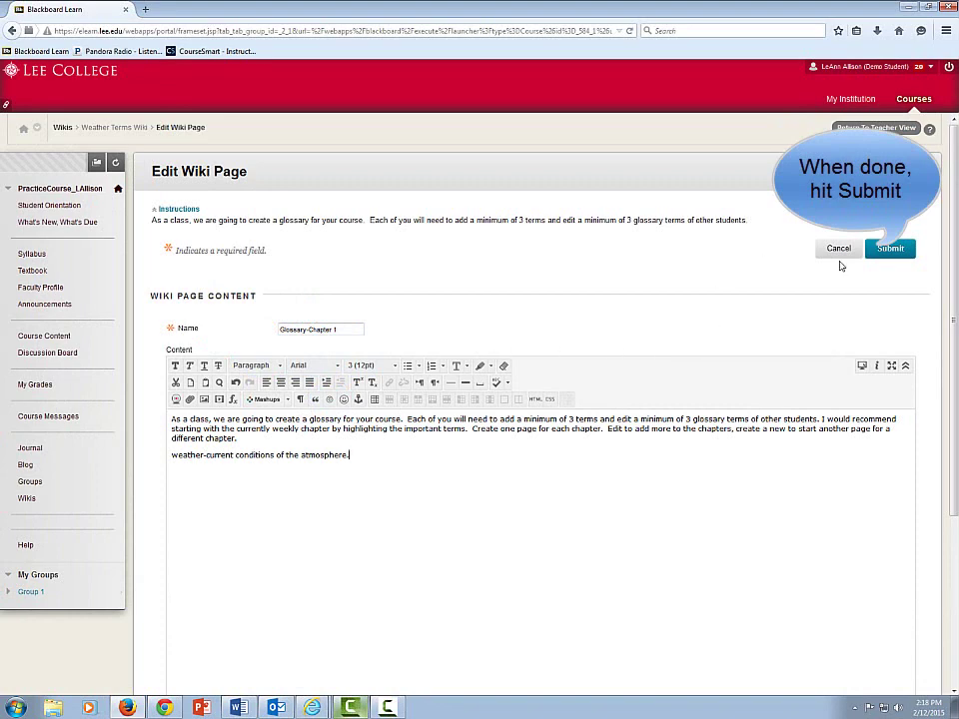
click(890, 248)
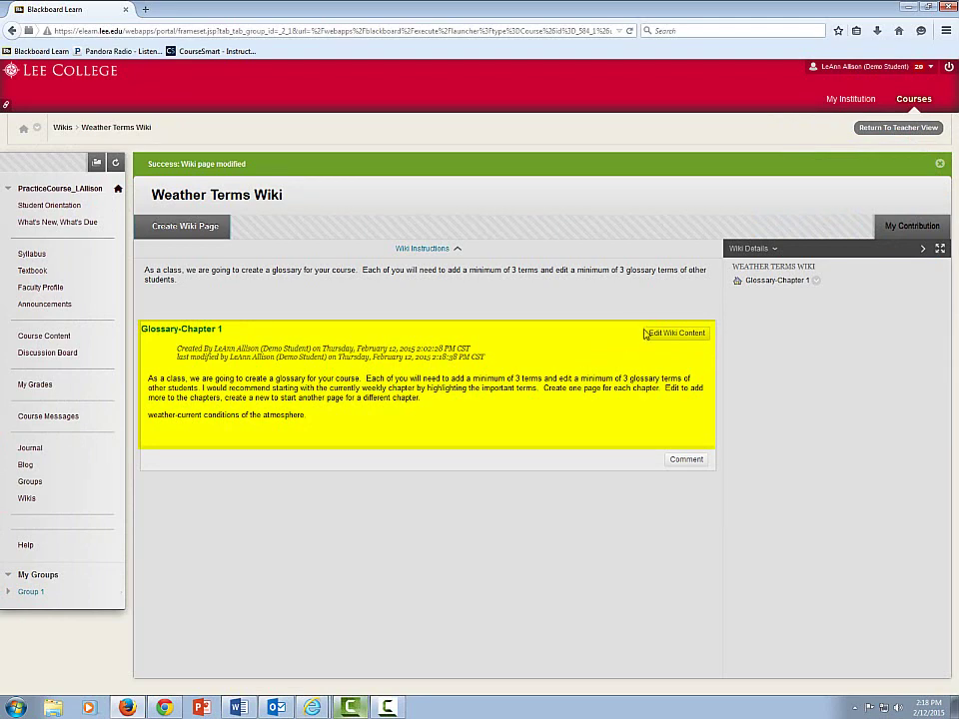
Edit Glossary-Chapter 1 so the weather definition ends with "that is happening now." and submit the change
click(680, 333)
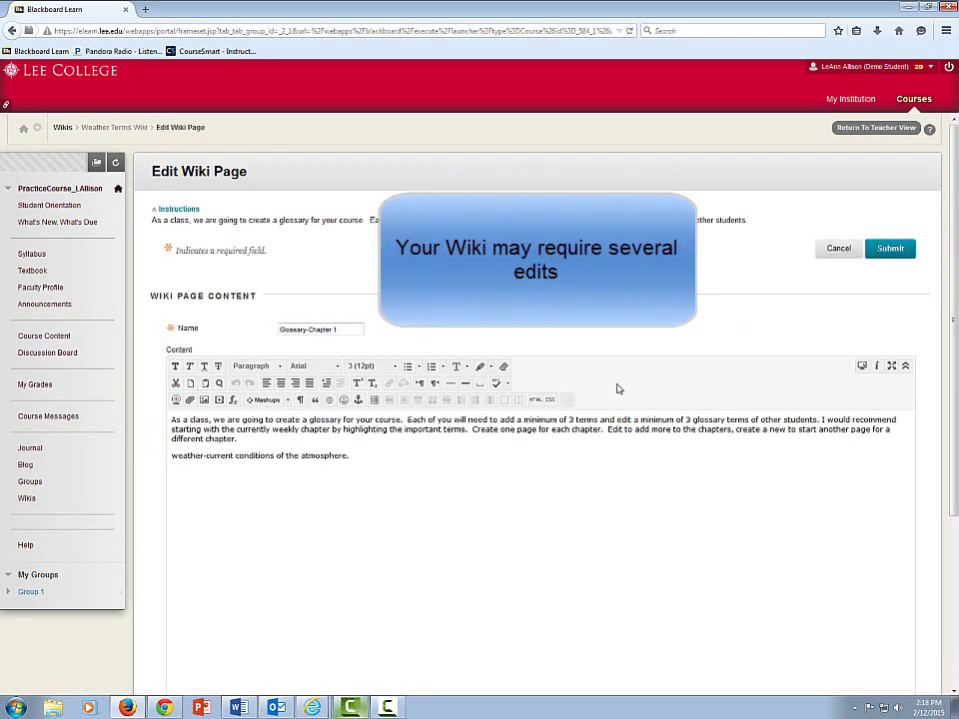
click(356, 455)
key(BackSpace)
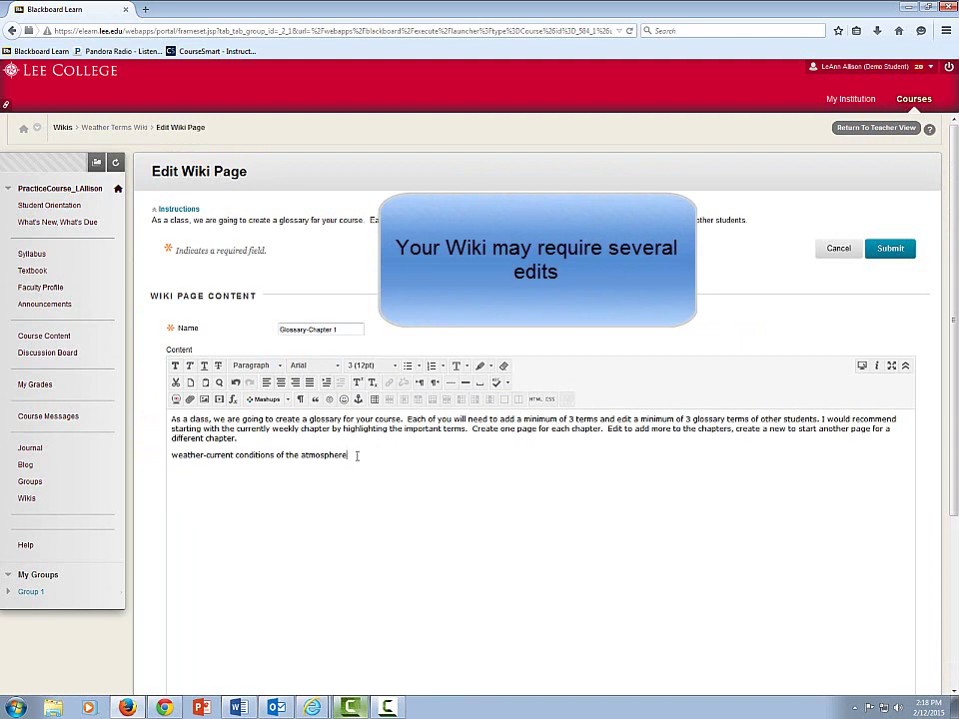
text(that is happen)
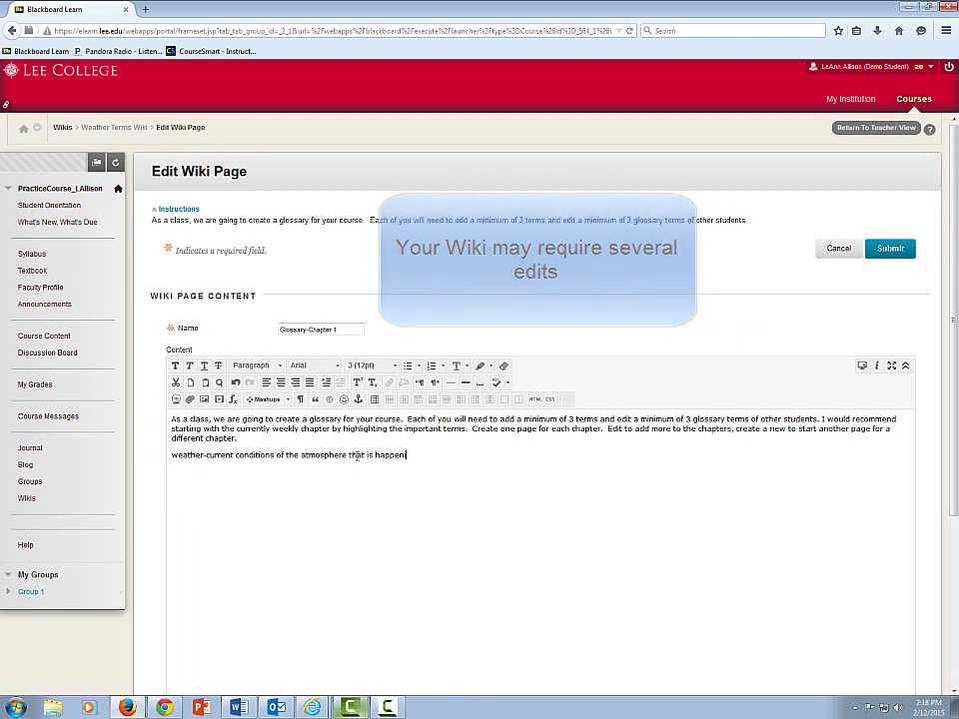
text(ing now)
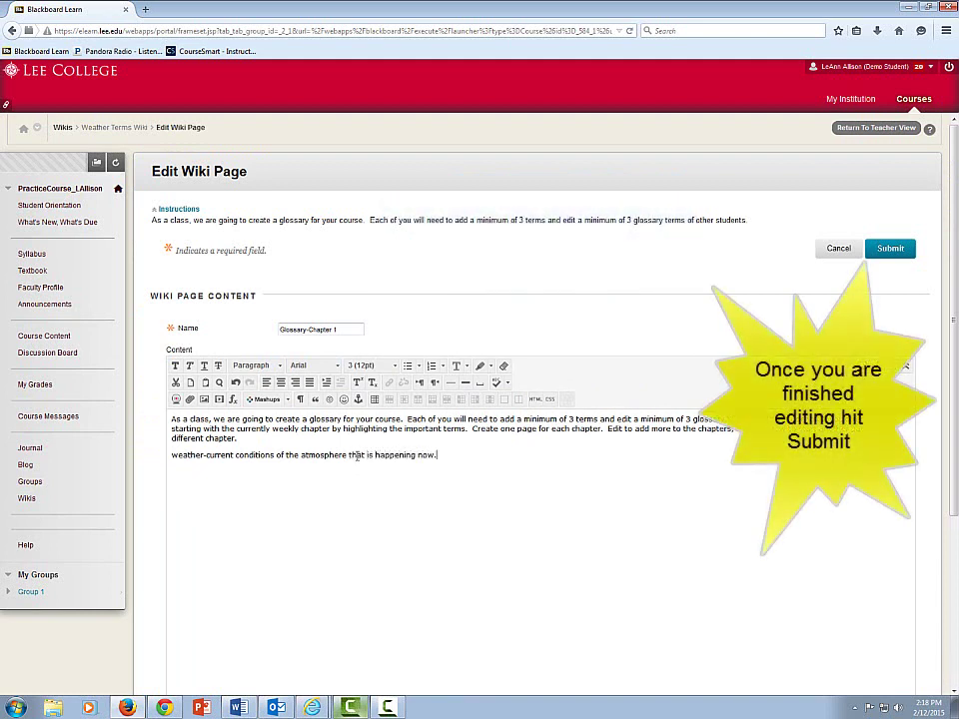
text(.)
click(887, 250)
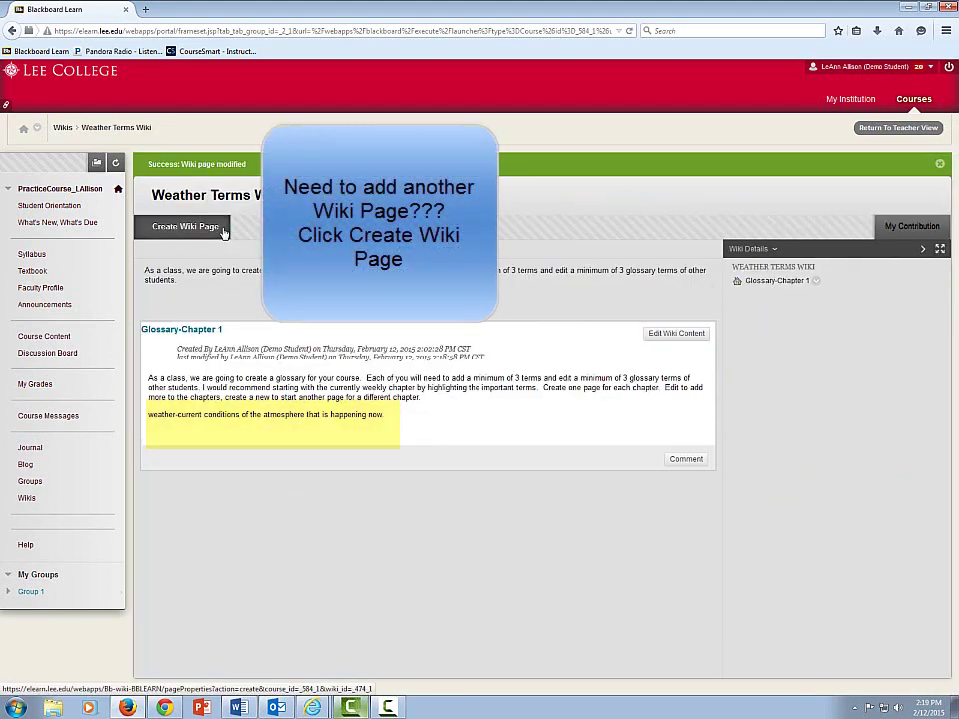
Create and submit a new wiki page named "Glossary-Chapter 2" with the content "xxxx--xxxxx"
click(185, 226)
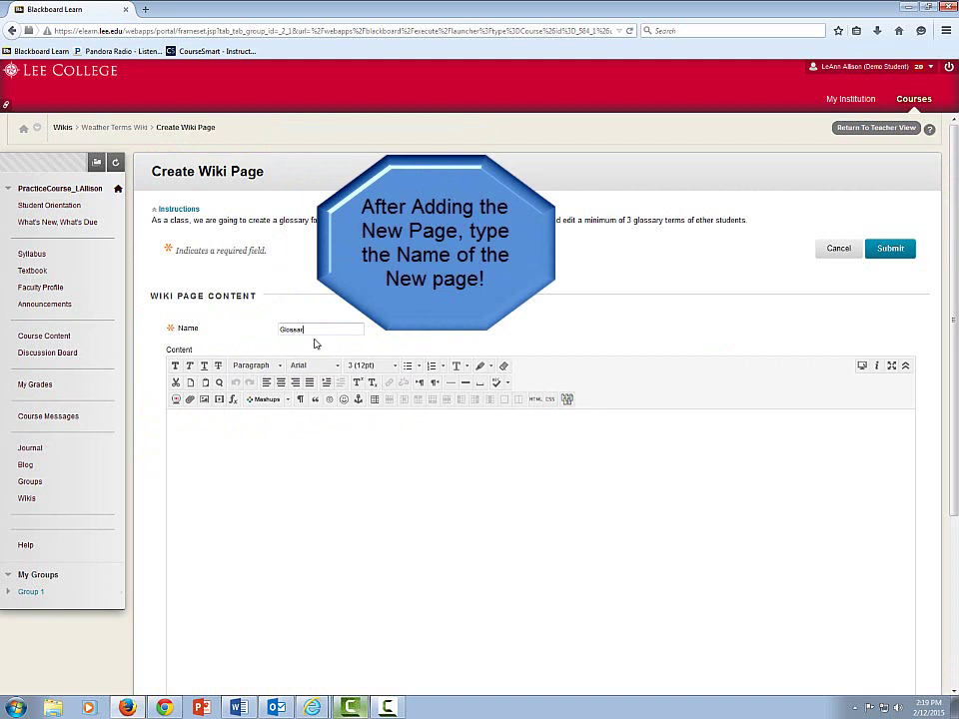
text(Glossary-Chapter)
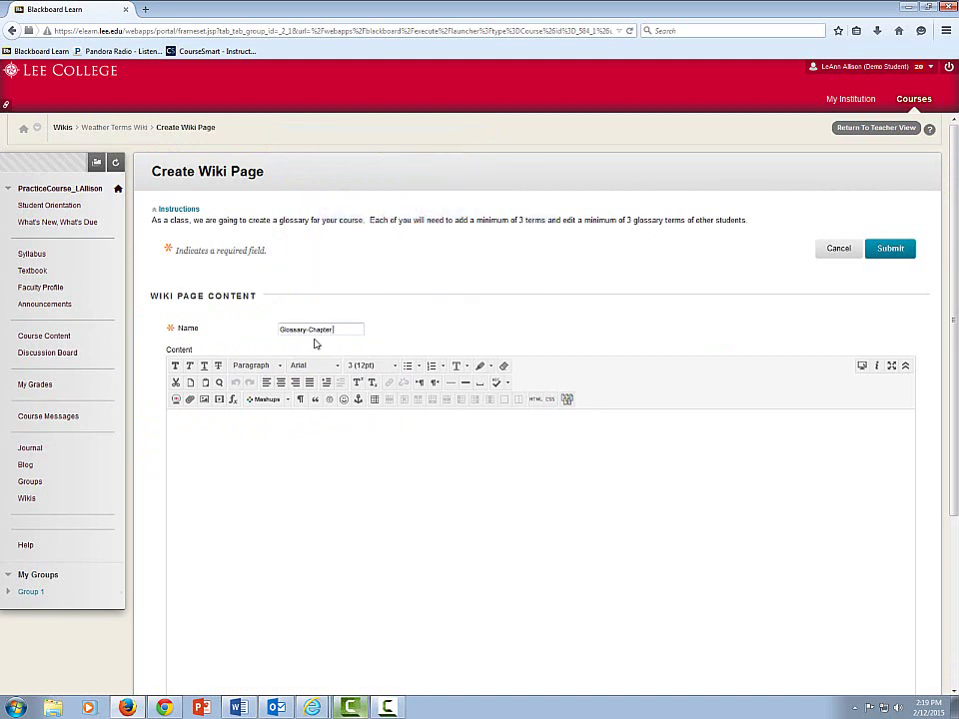
text( 2)
click(253, 449)
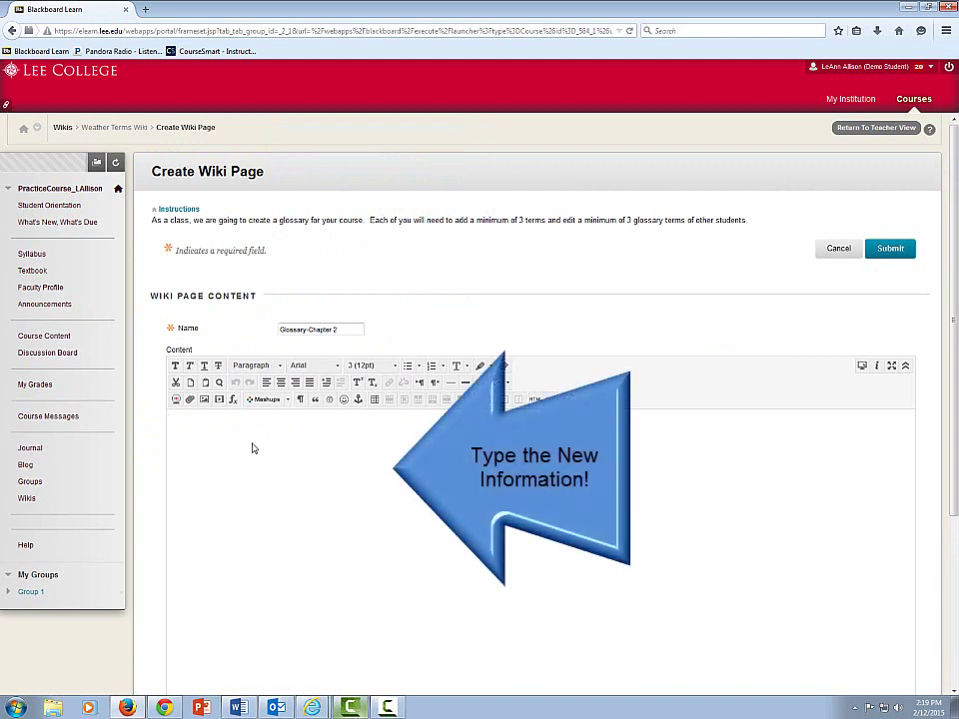
text(xxxx--xxxxx)
click(890, 248)
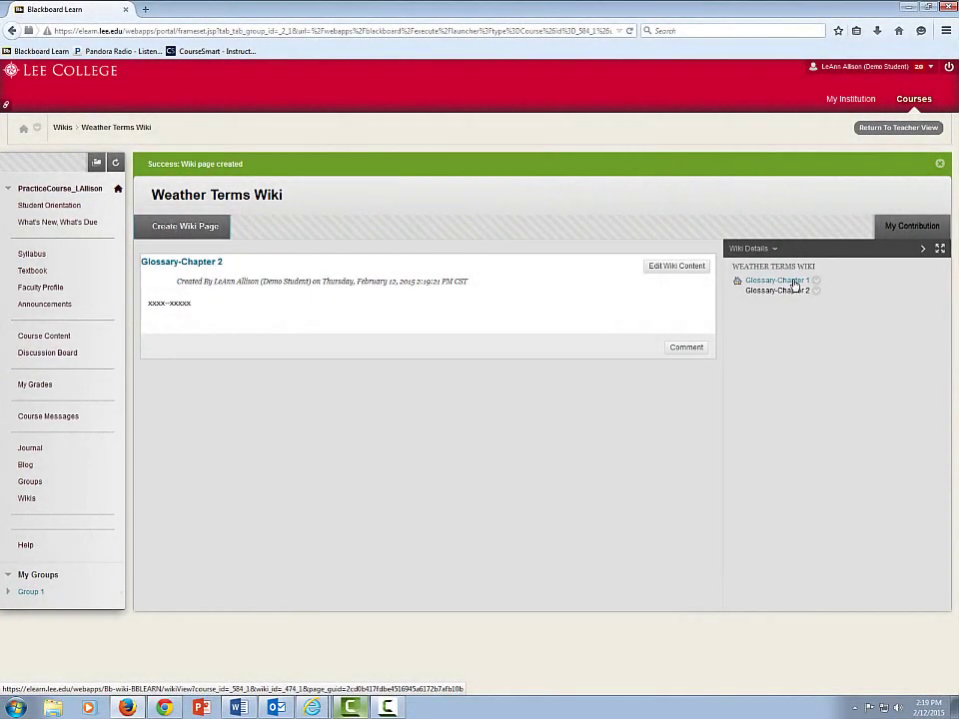
View the Glossary-Chapter 1 and Glossary-Chapter 2 pages, and examine the full list of own contributions to the wiki
click(792, 282)
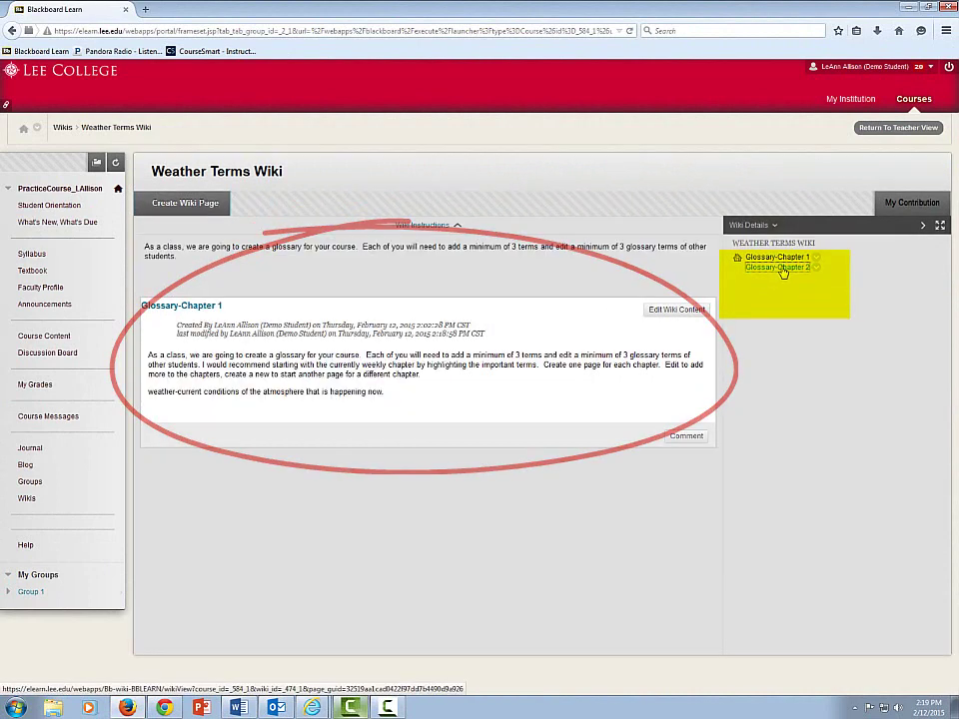
click(778, 268)
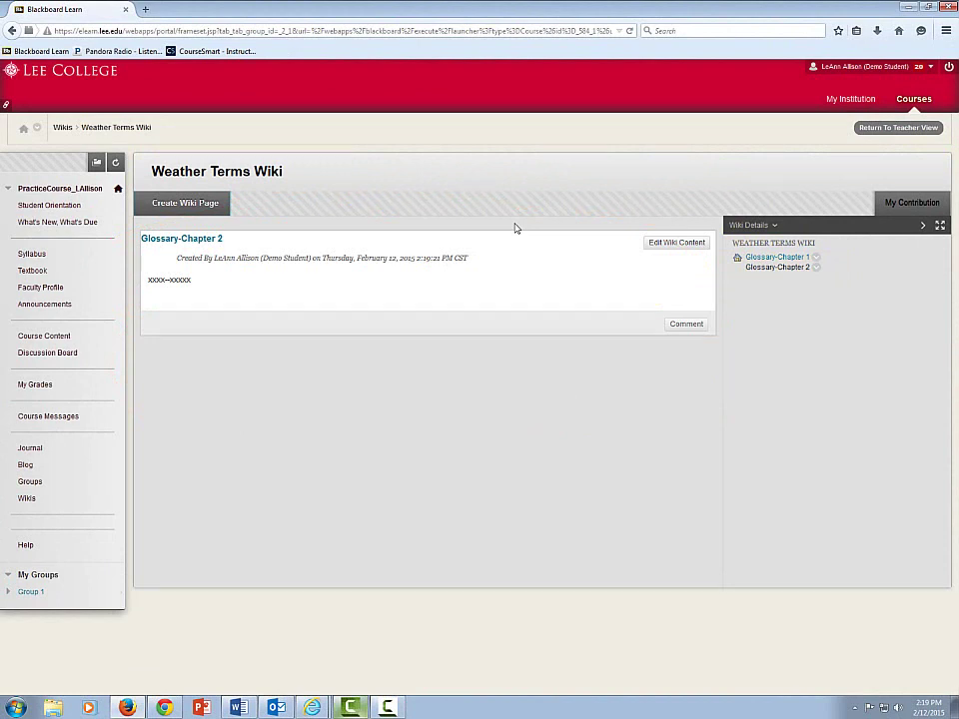
click(897, 204)
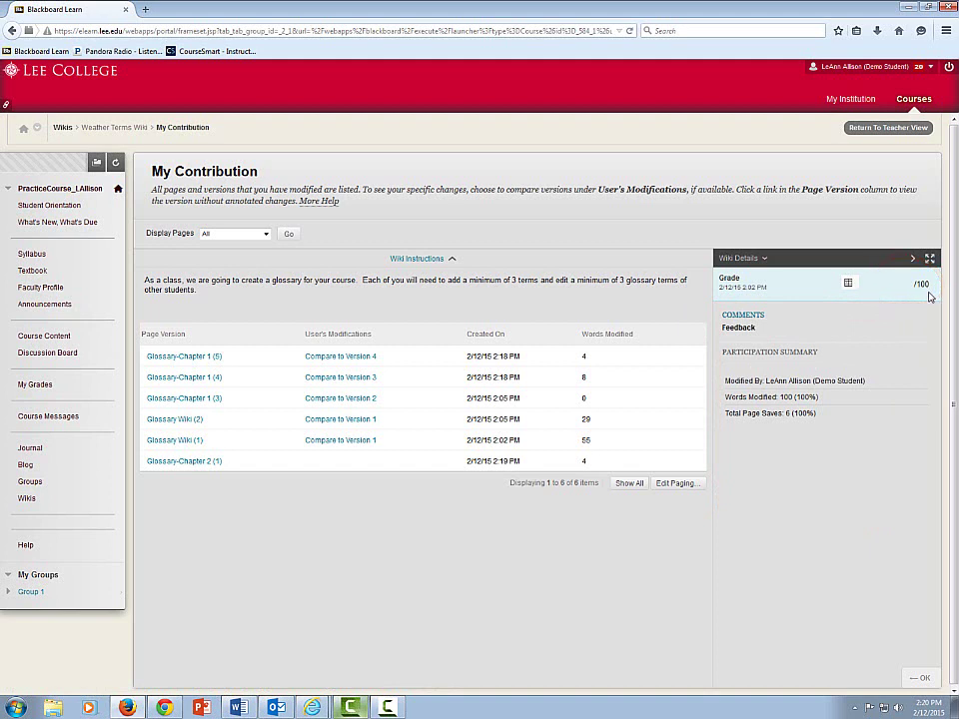
click(630, 483)
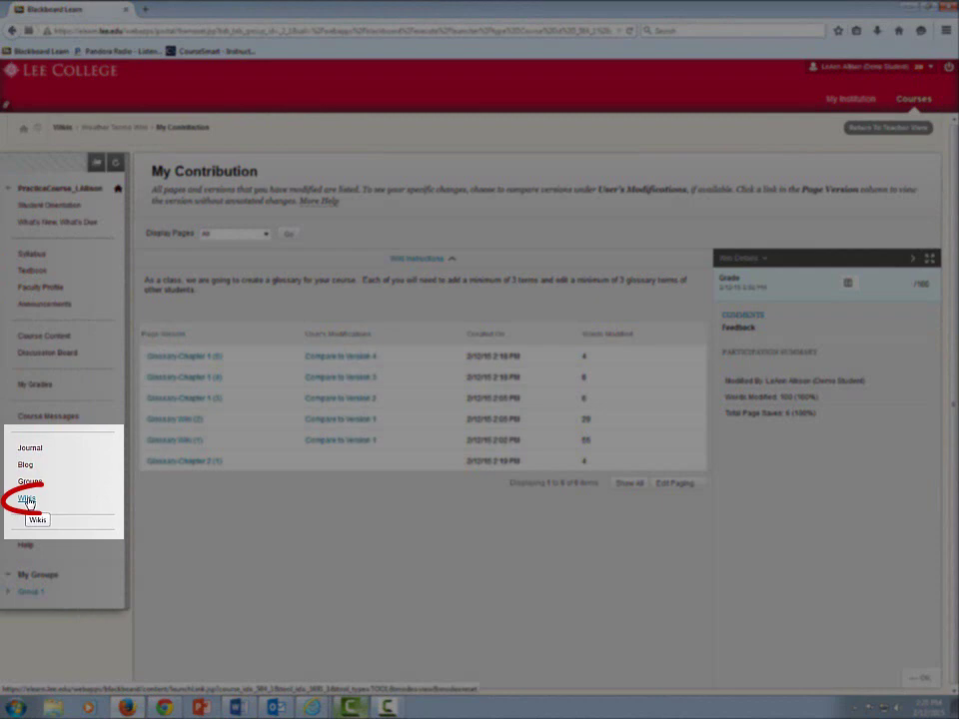
Reopen the Weather Terms Wiki from the course's list of wikis, and check its entry in the student's grades
click(26, 500)
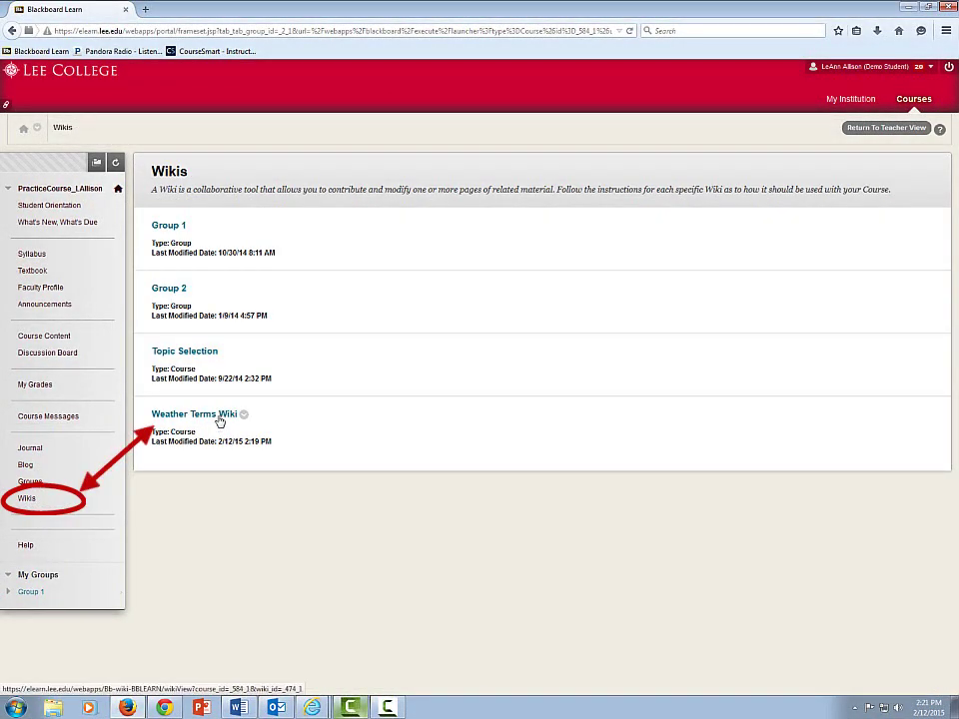
click(194, 414)
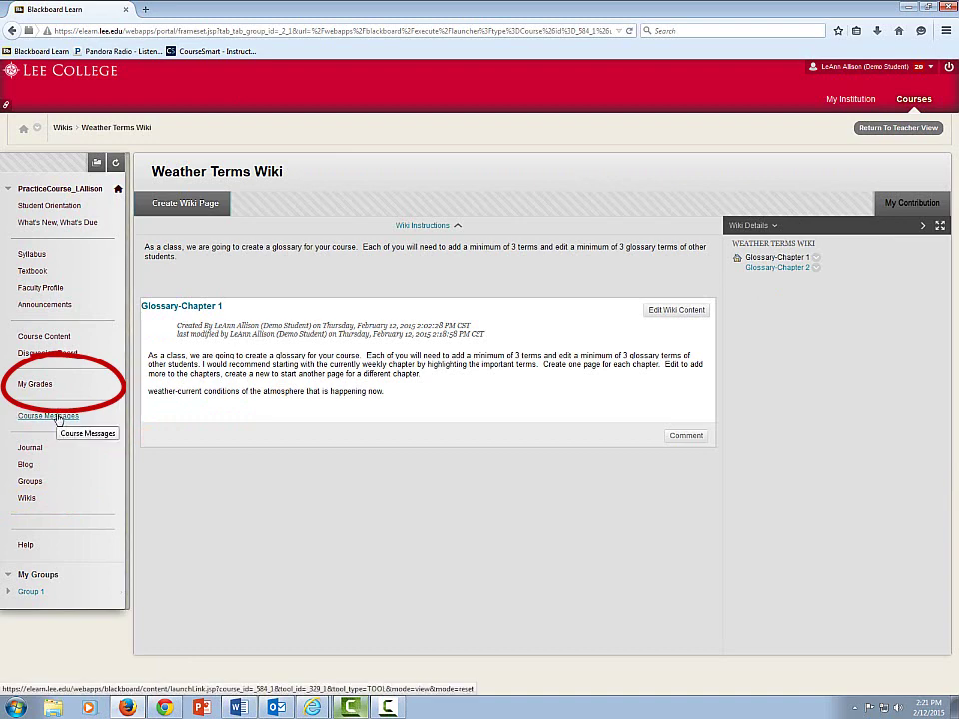
click(45, 386)
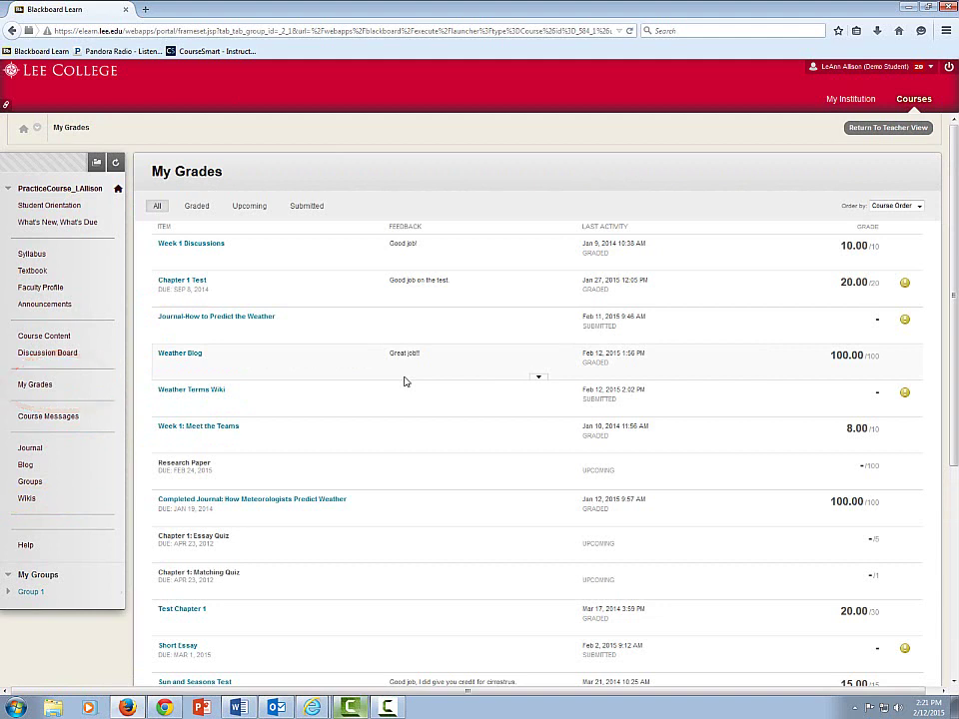
mouse_move(212, 397)
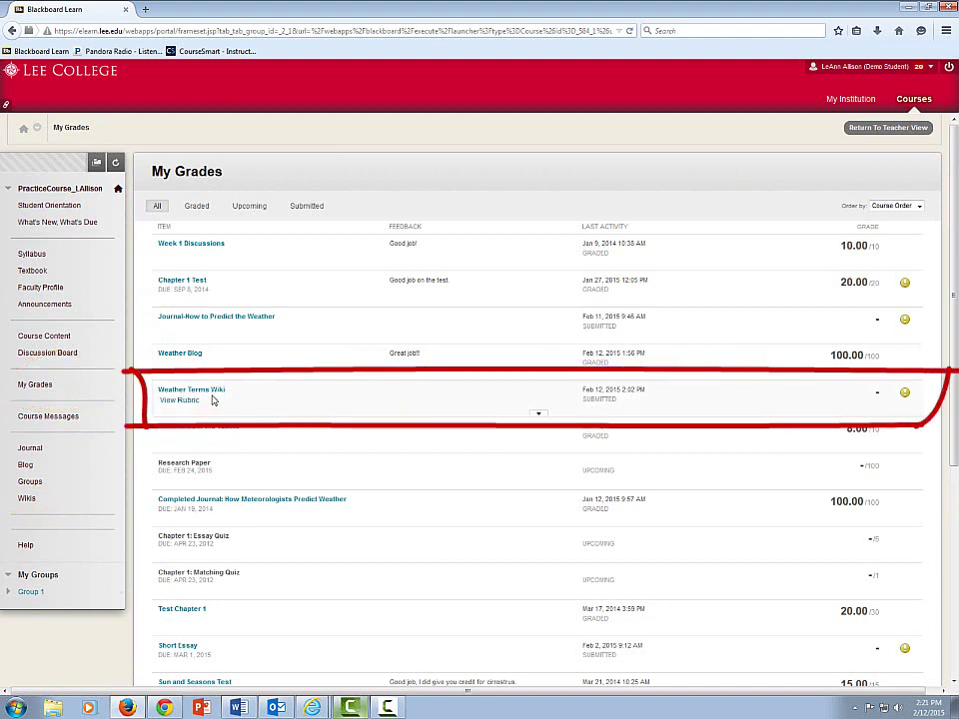